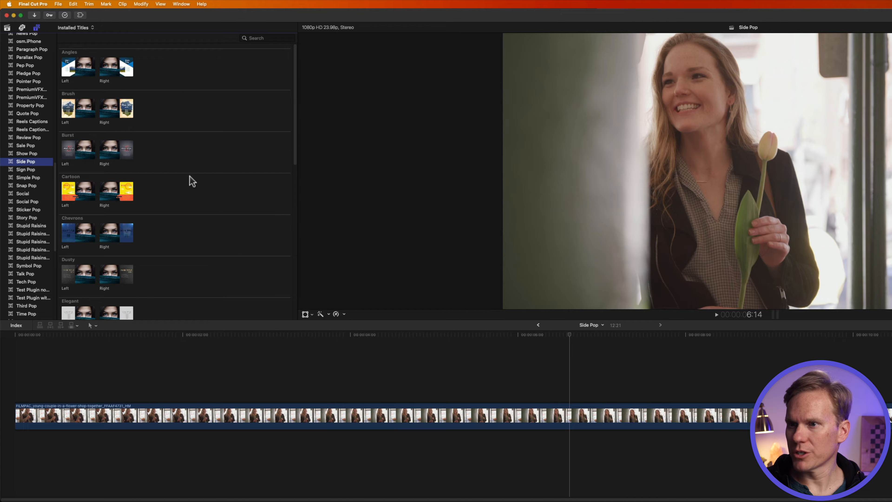
- Preview the left and right Dusty variants in the Side Pop title collection
scroll(186, 132, "down", 6)
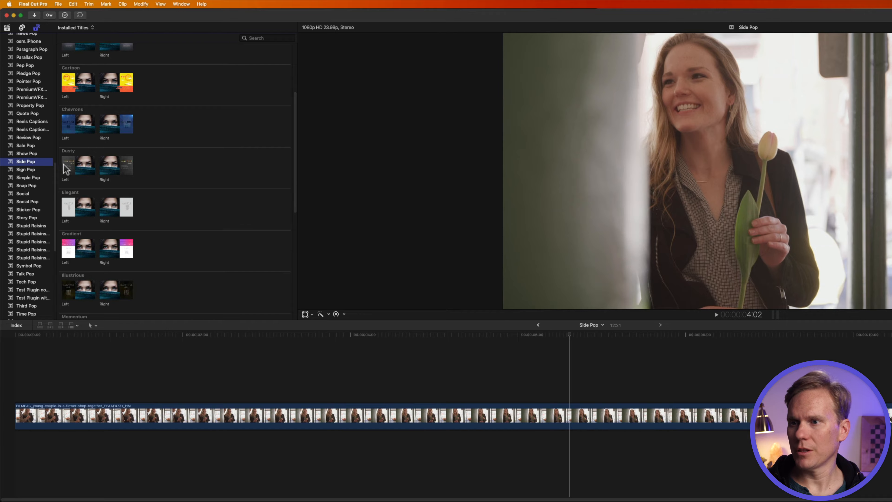
left_click(66, 170)
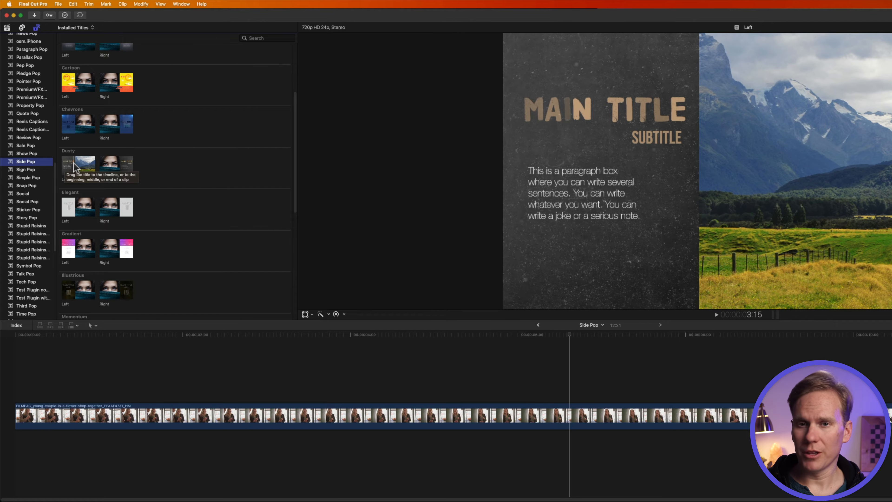
left_click(118, 168)
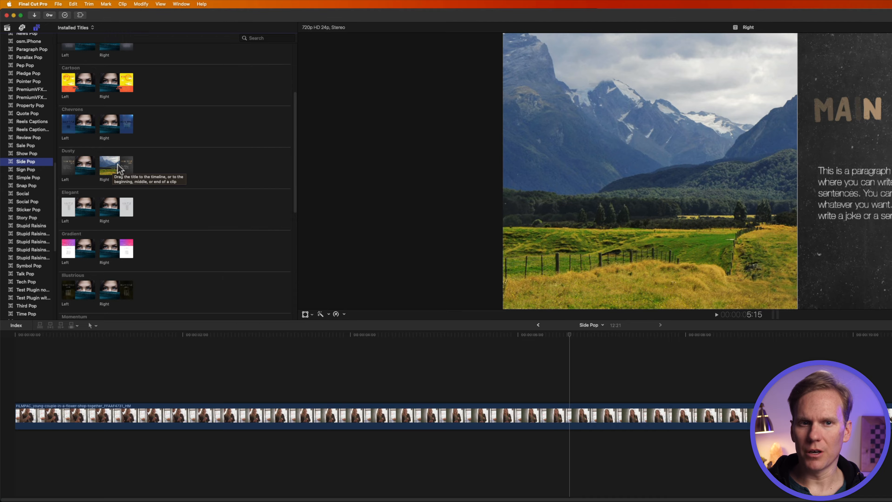
- Place the left-side Side Pop title with the orange gradient sidebar and circular drop zone above the video clip and preview it
scroll(71, 197, "down", 12)
left_click(70, 203)
left_click_drag(69, 203, 112, 375)
key("space")
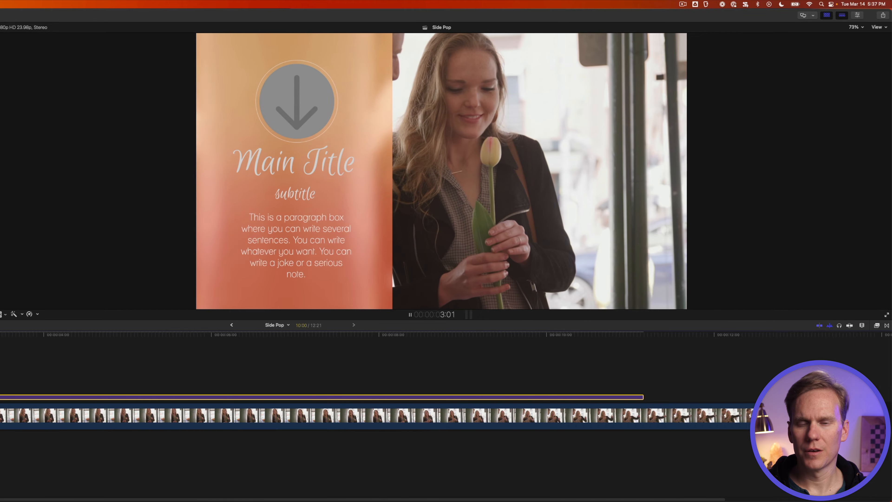
key("space")
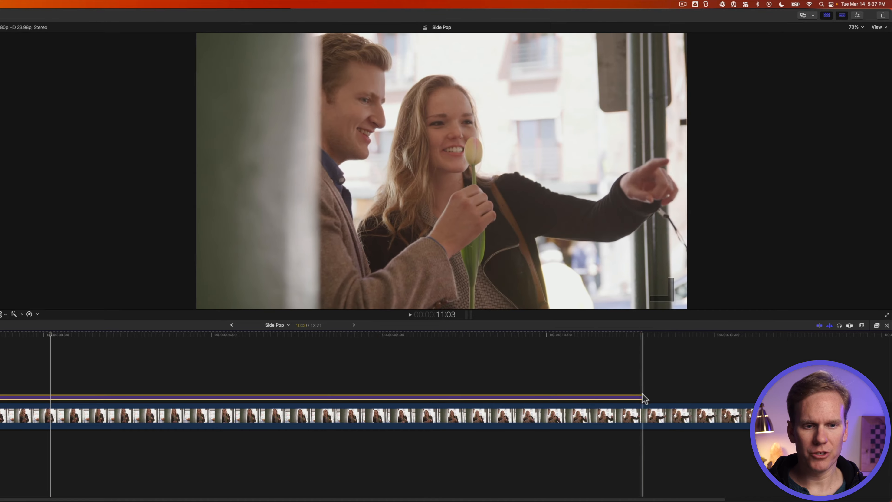
- Shorten the title clip to a duration of 6:00 and slide it later above the video clip
left_click_drag(643, 397, 443, 404)
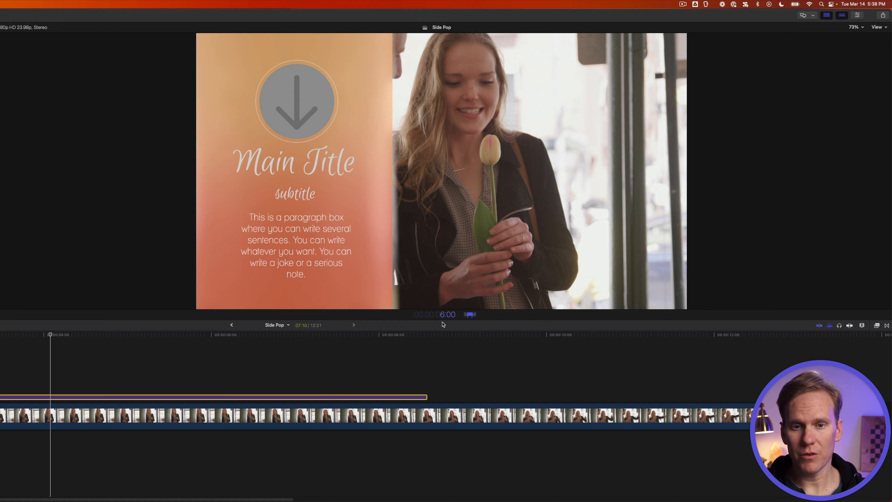
key("Return")
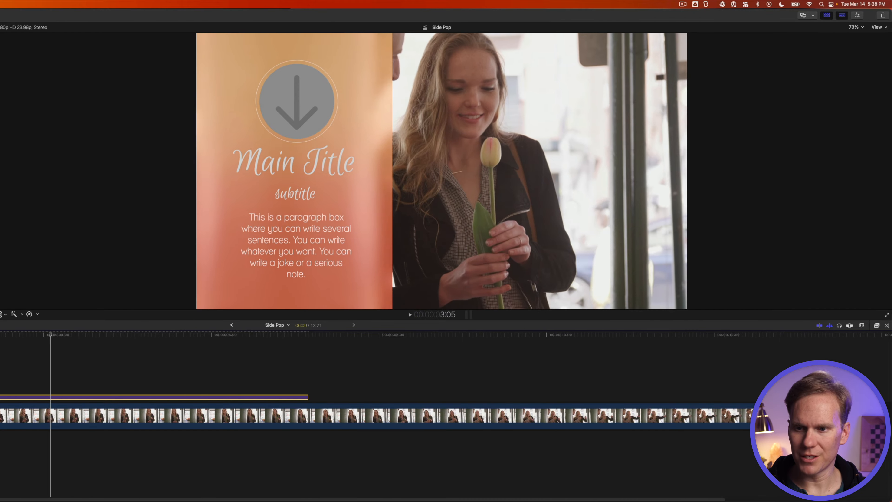
left_click_drag(34, 399, 133, 395)
left_click_drag(38, 396, 101, 399)
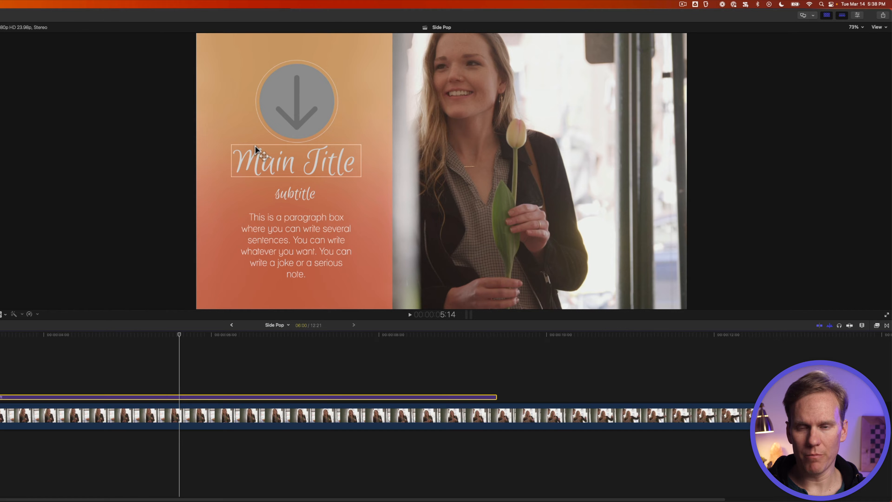
- Replace the main title text with the couple's first names joined by an ampersand
double_click(269, 166)
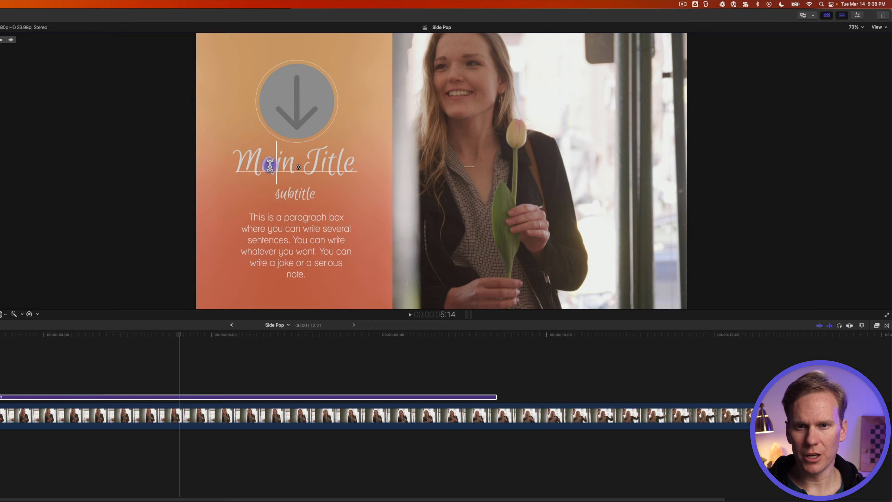
type("Dylan ")
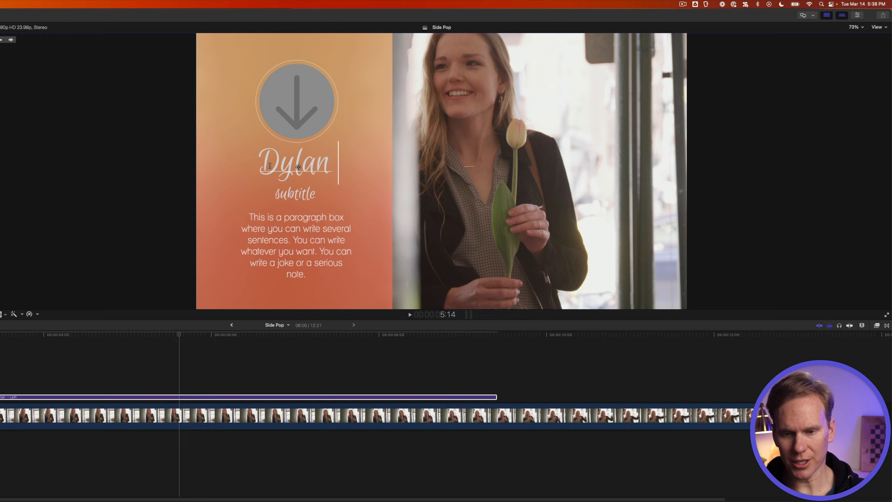
type("& Leah")
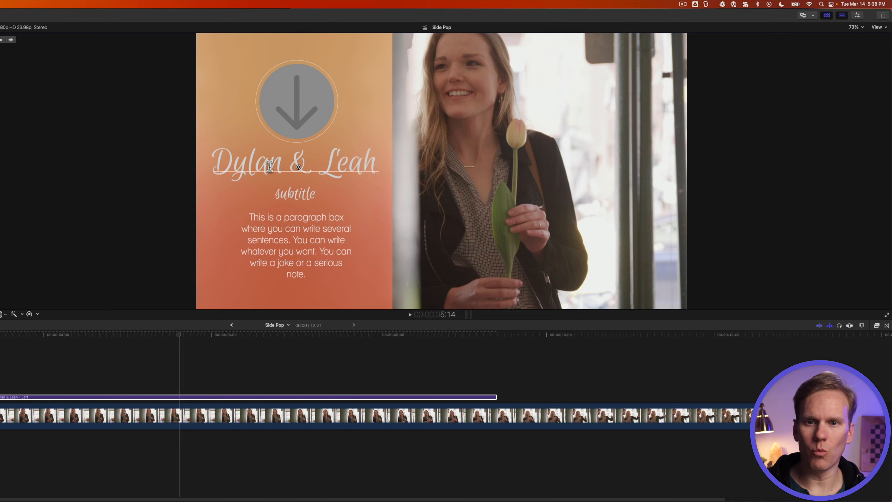
left_click(202, 397)
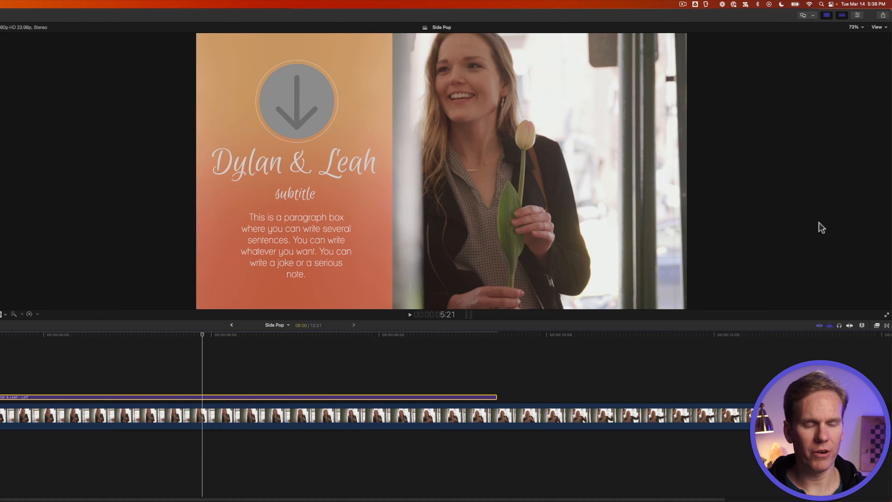
- Show the text settings in the inspector and change the subtitle text to "Forever"
left_click(859, 15)
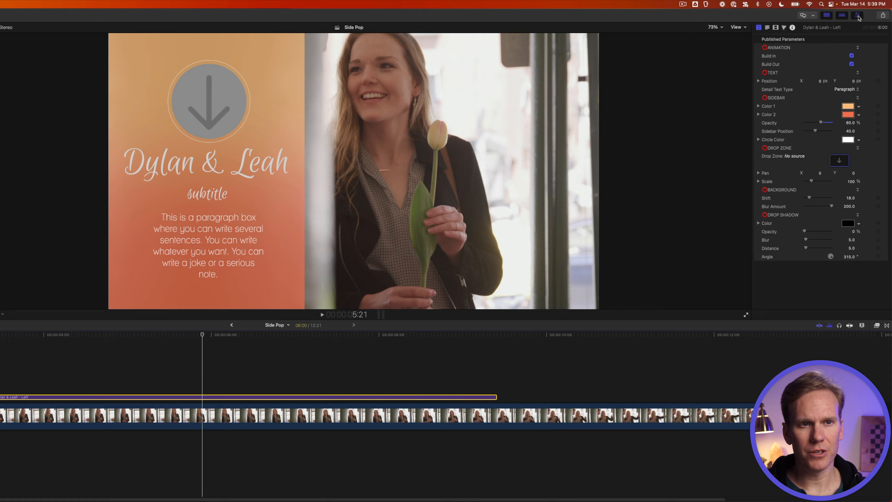
left_click(767, 28)
left_click(209, 196)
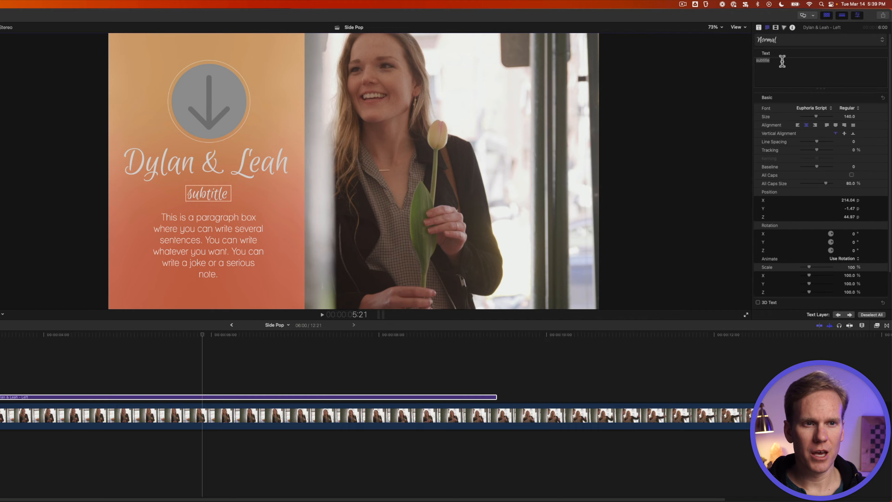
left_click(784, 62)
left_click_drag(784, 62, 761, 62)
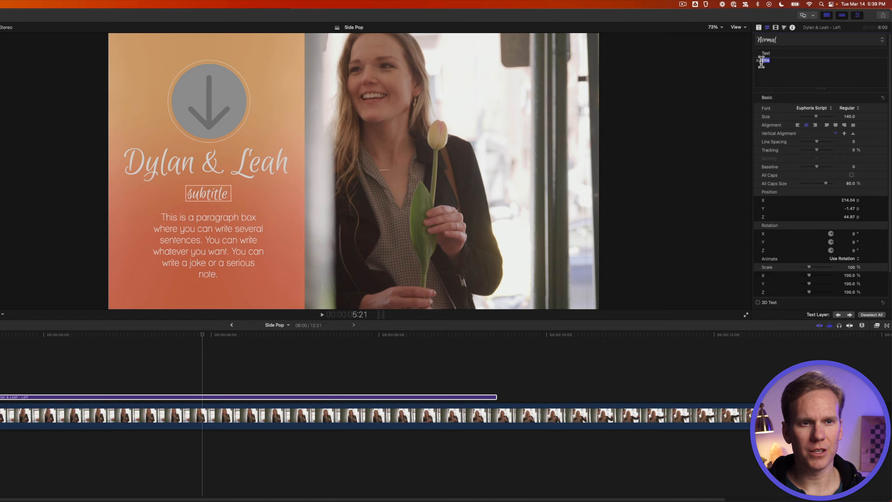
type("fore")
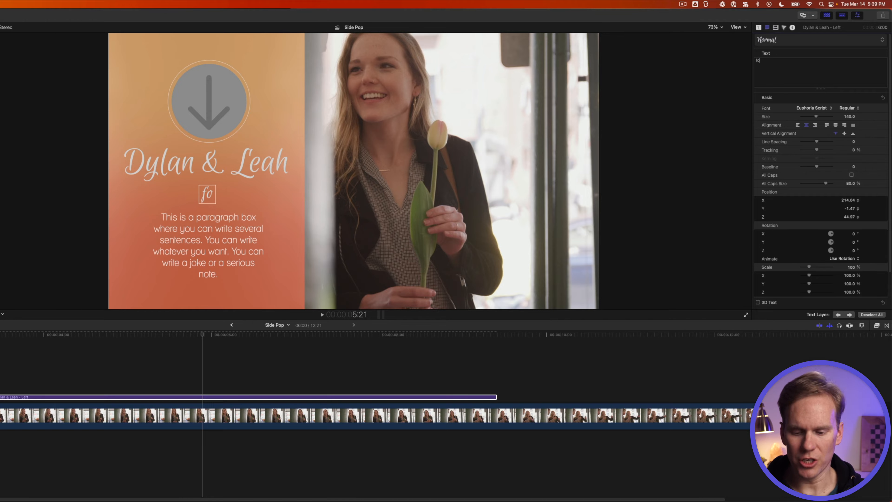
type("ver")
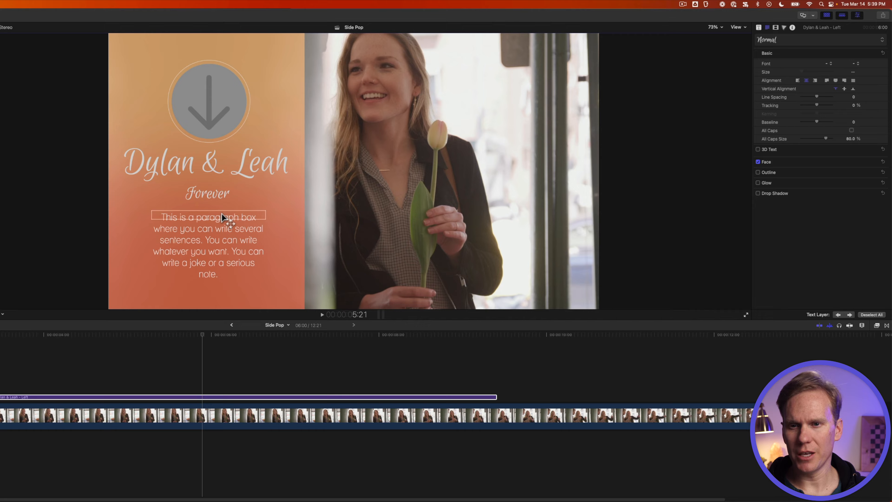
- Change the paragraph text's font, and set the subtitle's font to Franchise at size 143
left_click_drag(221, 213, 242, 216)
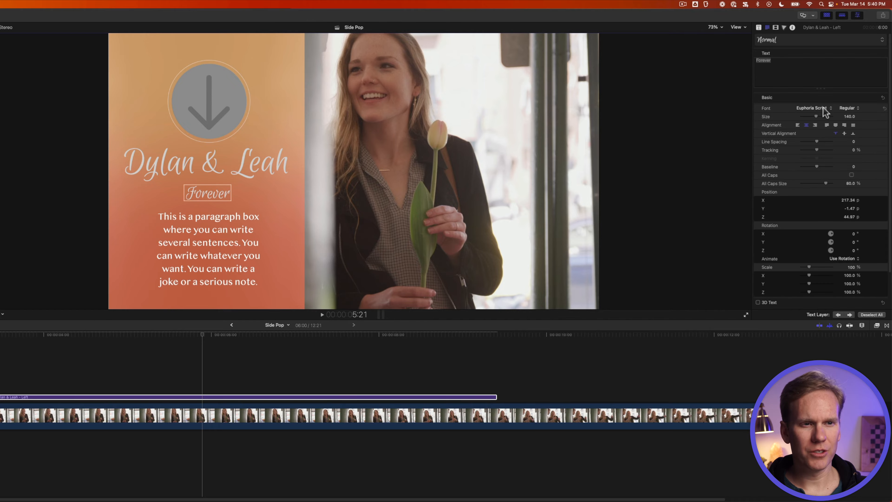
left_click(824, 107)
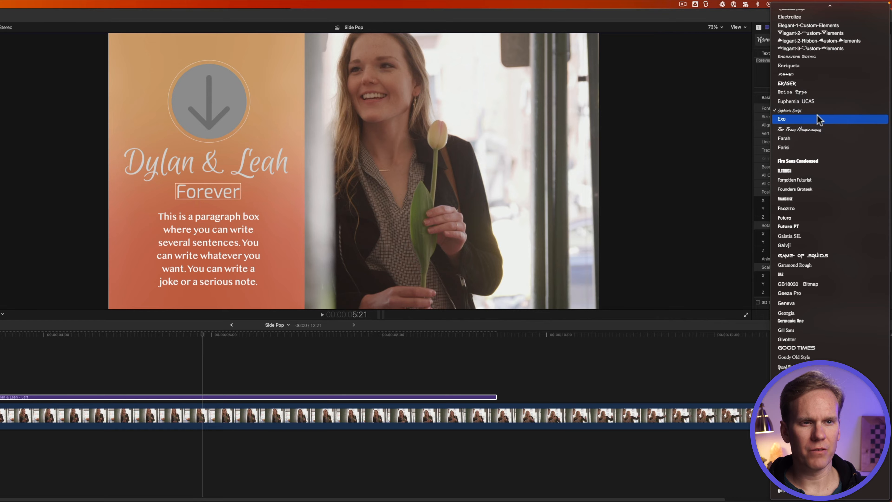
left_click(799, 199)
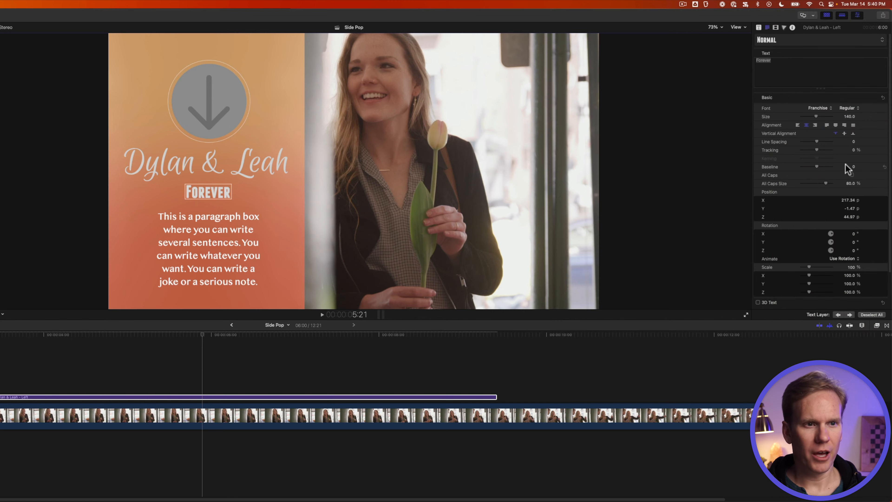
left_click_drag(816, 115, 816, 115)
scroll(830, 193, "down", 3)
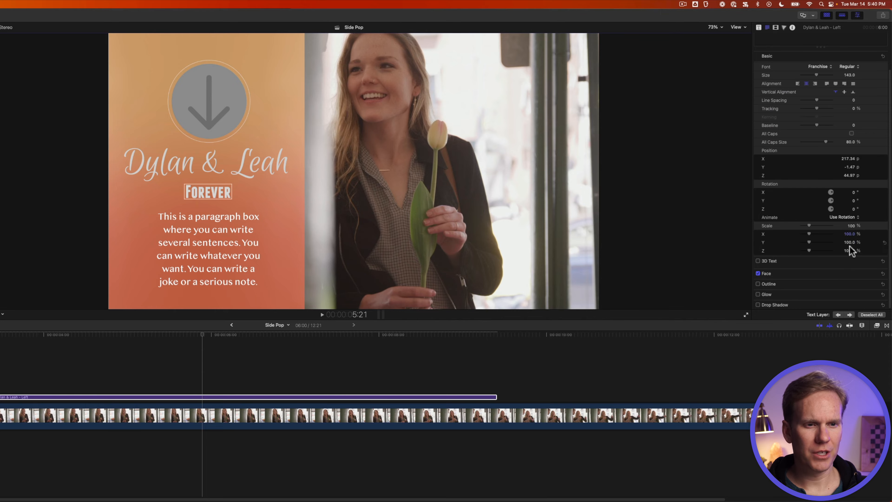
- Expand the subtitle's Face settings and set the fill color to bright green
left_click(876, 273)
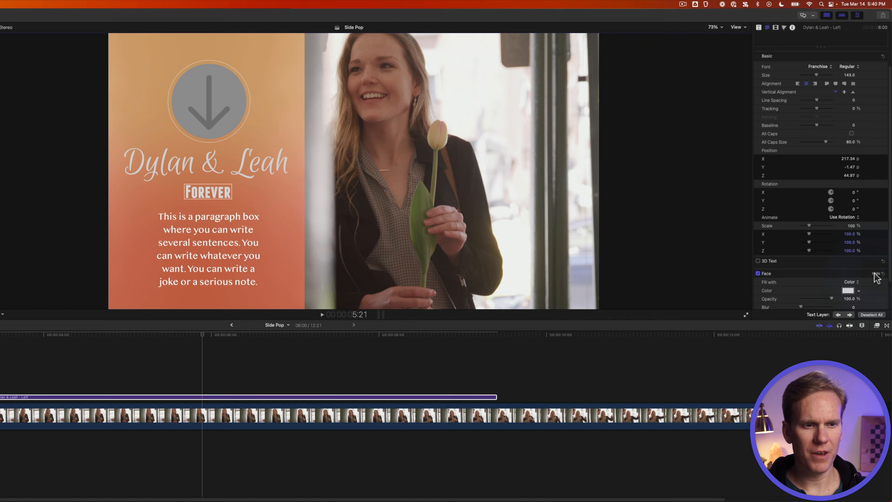
scroll(865, 267, "down", 2)
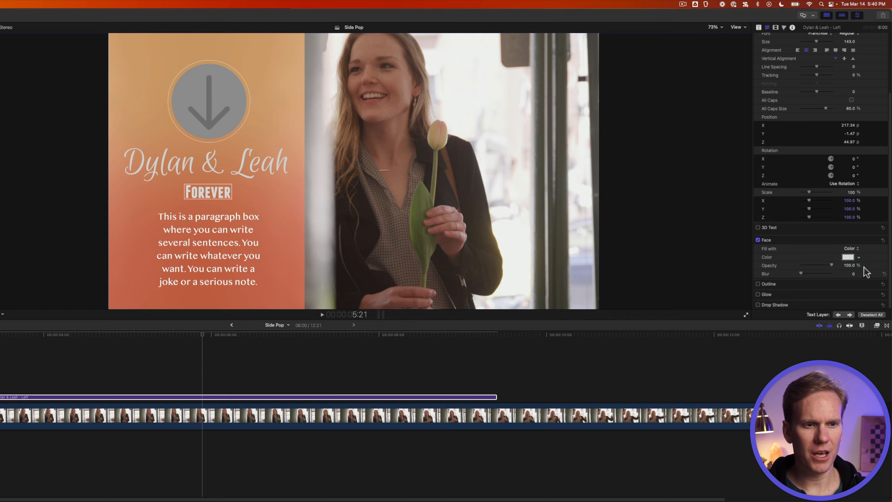
left_click(847, 258)
left_click_drag(848, 259, 841, 239)
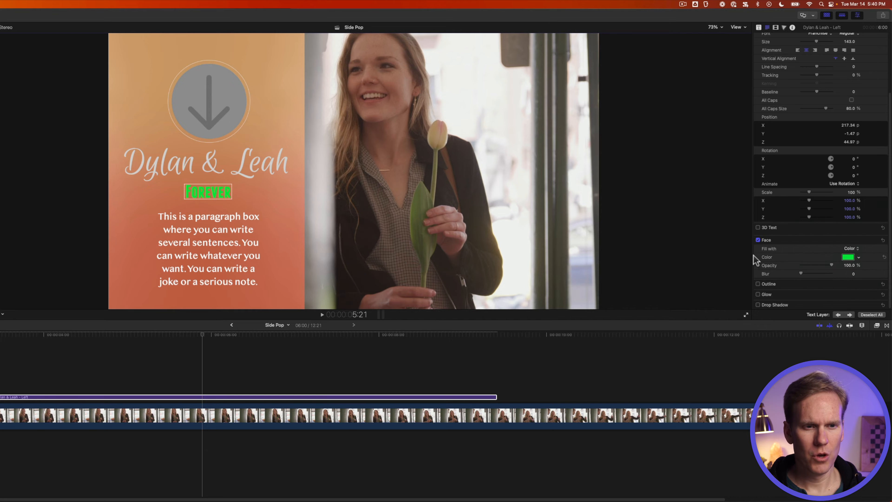
- Undo the subtitle's green fill, size and font changes
key("super+z")
key("super+z")
key("super+z")
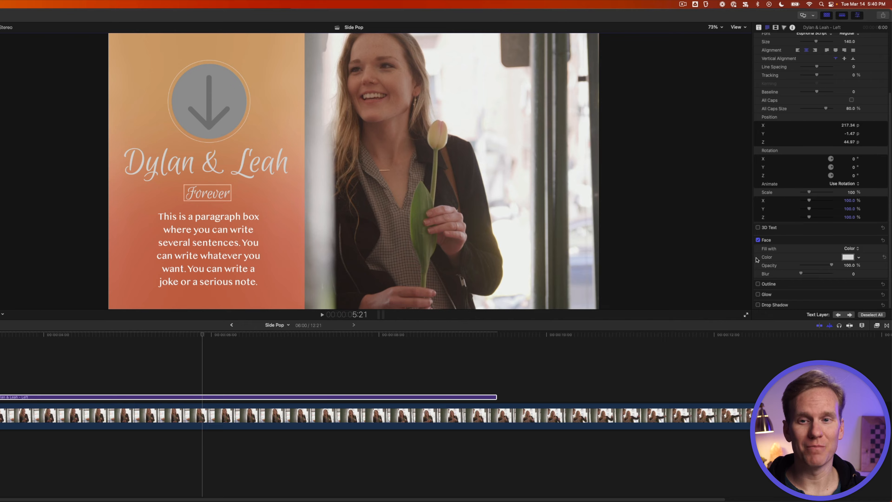
scroll(769, 259, "up", 3)
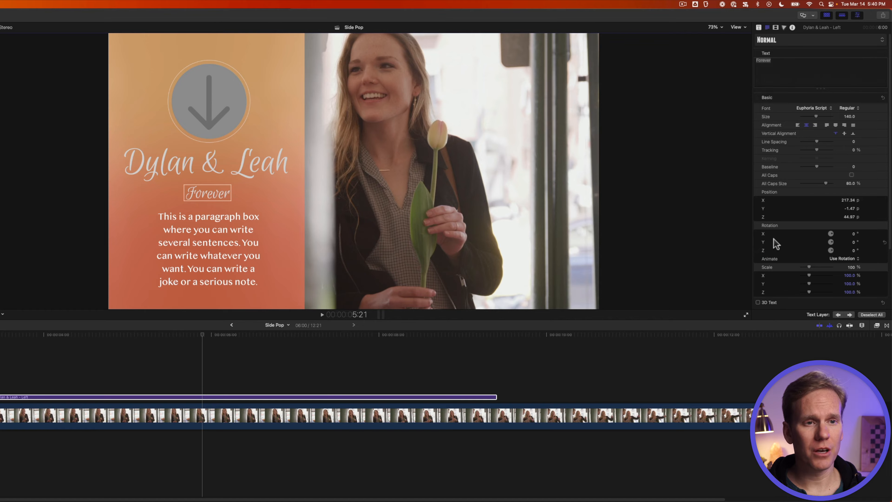
- Turn off the title's Build In and Build Out animations in its published parameters and play back the title
left_click(758, 26)
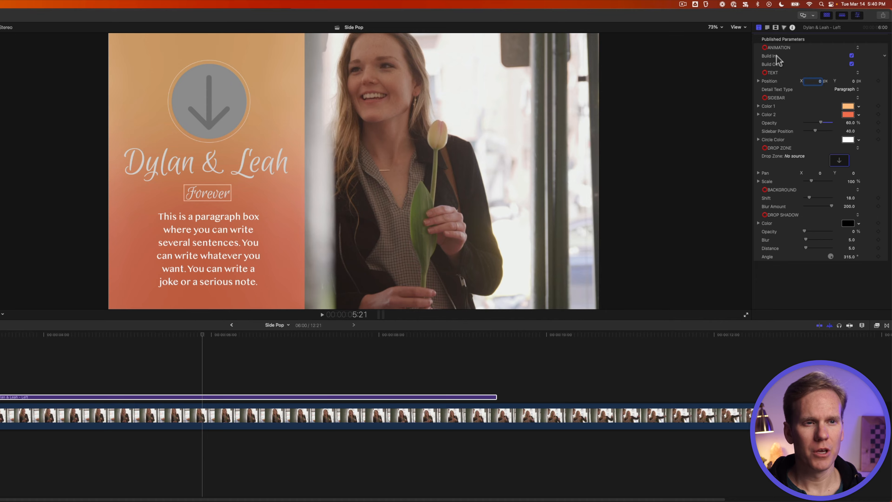
left_click(852, 55)
left_click(852, 64)
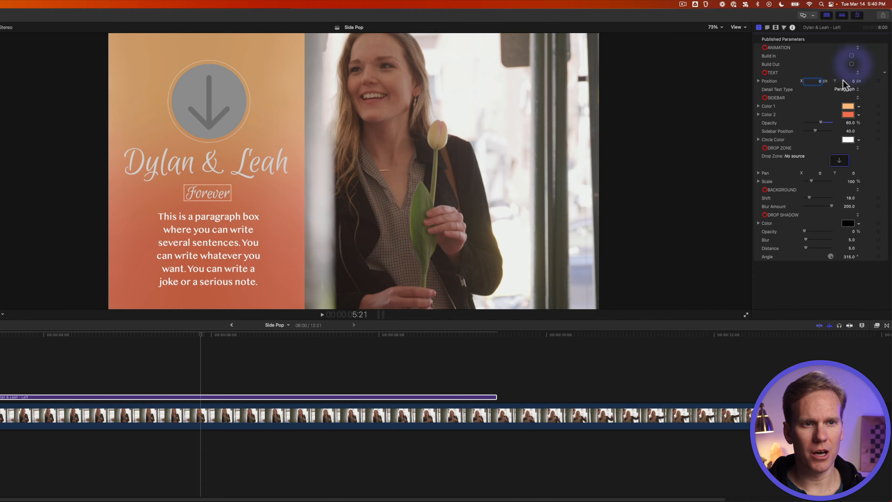
key("shift+slash")
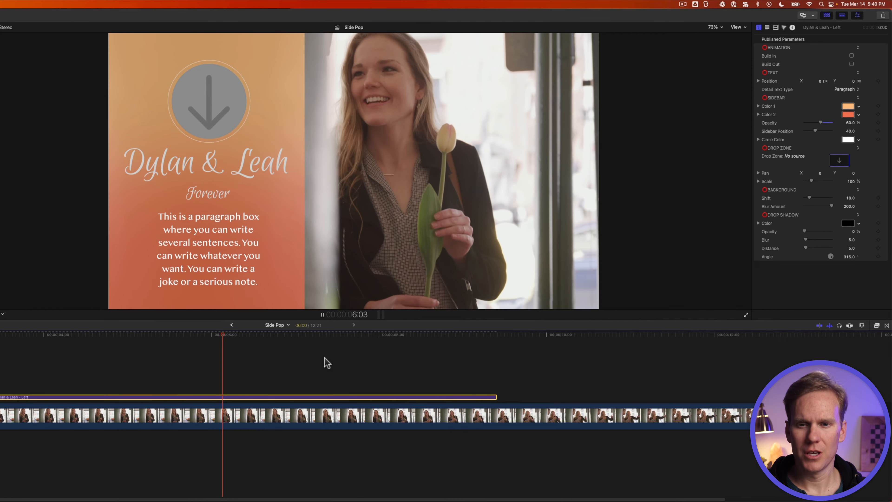
key("space")
key("space")
key("space")
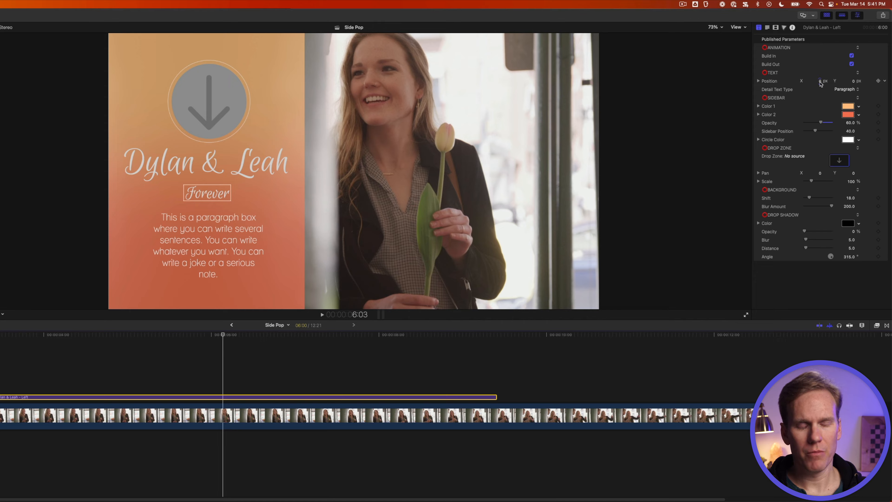
- Try shifting the title text's X and Y position, undoing the X move and entering 0 for Y
left_click_drag(821, 82, 820, 84)
key("super+z")
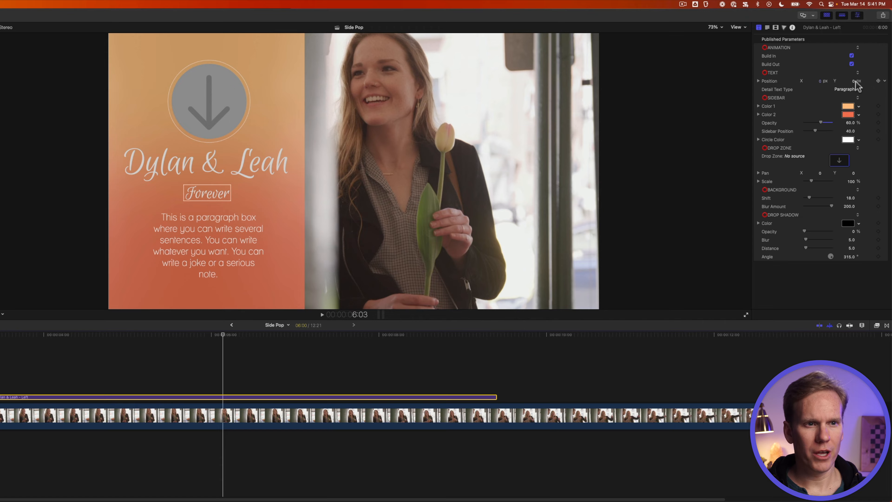
left_click_drag(855, 81, 857, 87)
left_click(856, 81)
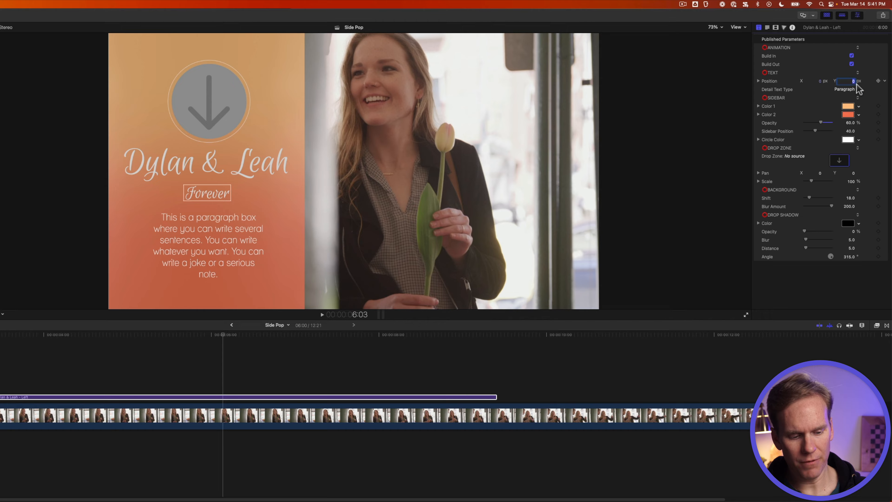
type("0")
key("Return")
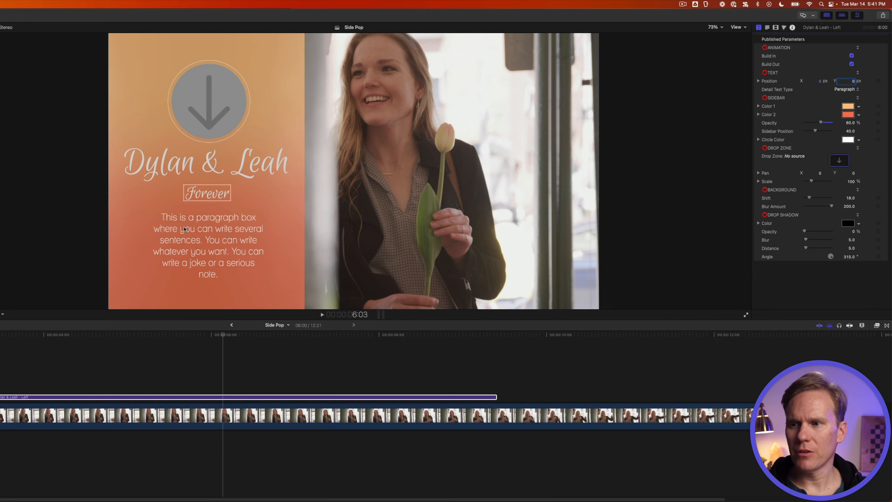
- Switch the title's detail text type to List and change the first list item to "Wedding ring"
left_click(844, 90)
left_click(840, 82)
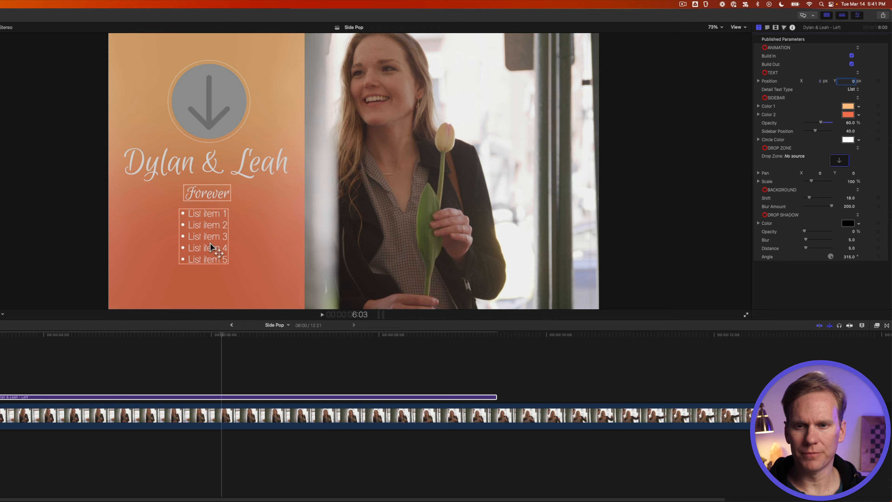
double_click(205, 216)
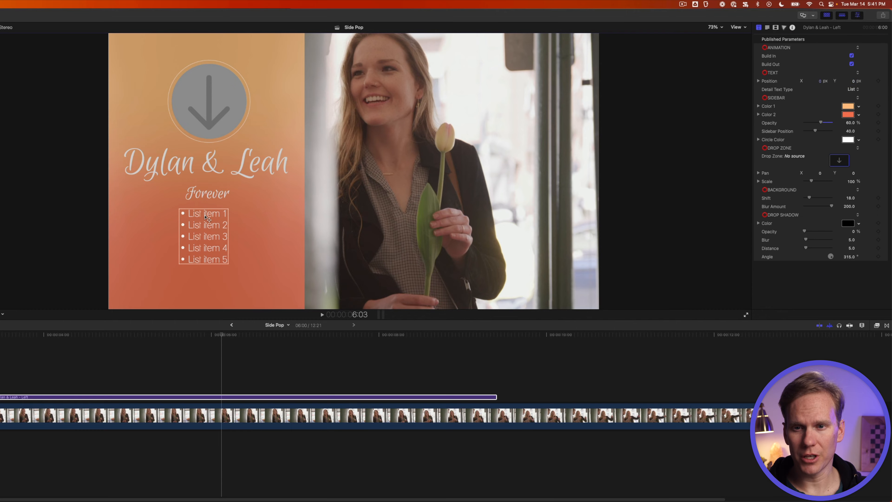
left_click(800, 65)
left_click_drag(779, 61, 761, 60)
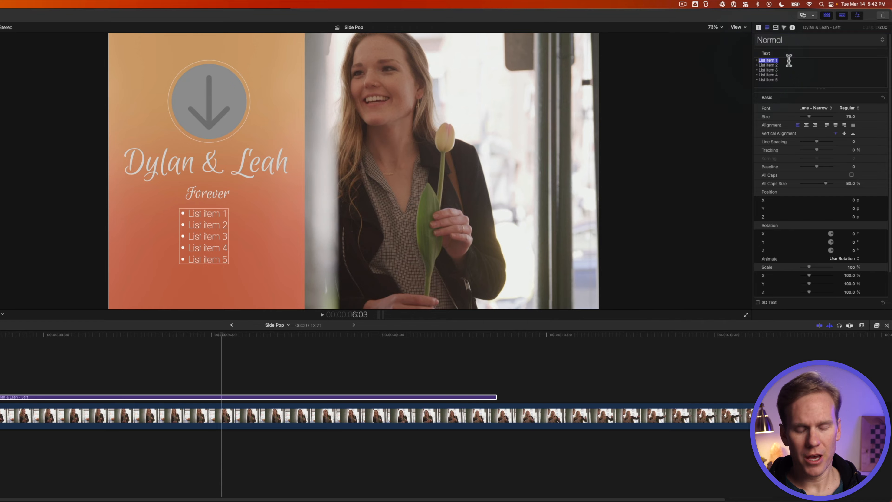
type("Wedding")
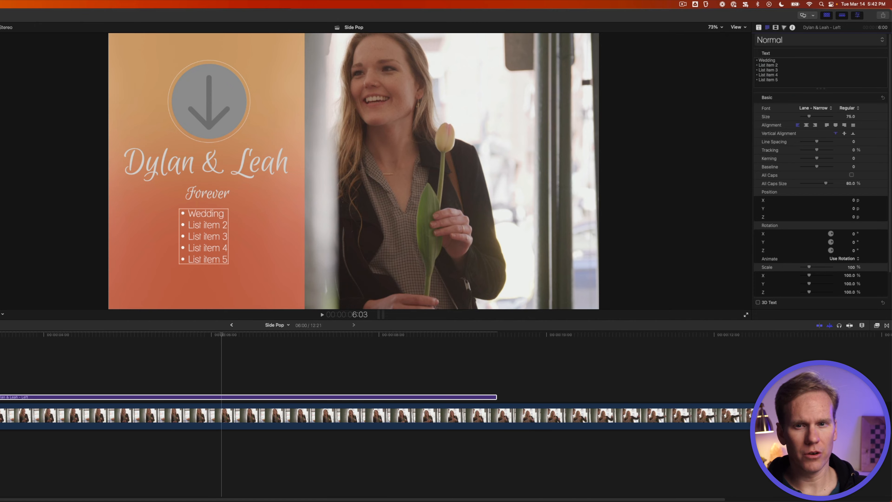
type(" ring")
- Return to the title's published parameters and set the detail text type back to Paragraph
left_click(759, 27)
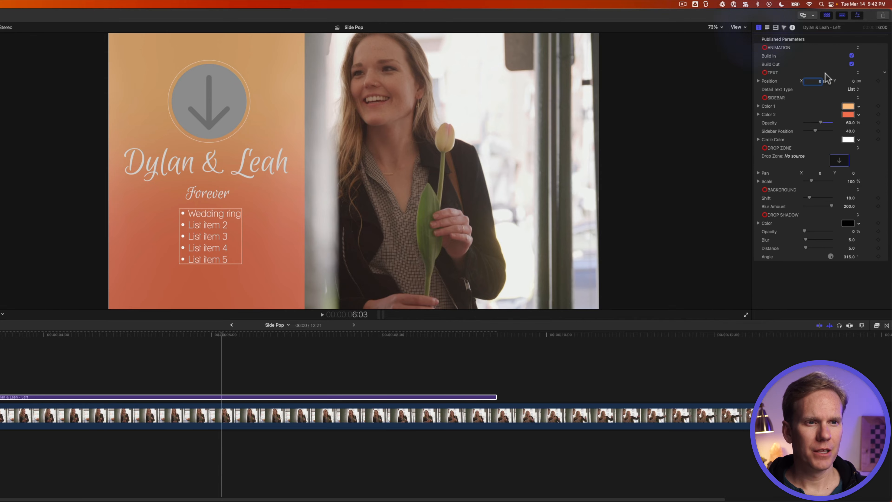
left_click(849, 91)
left_click(854, 100)
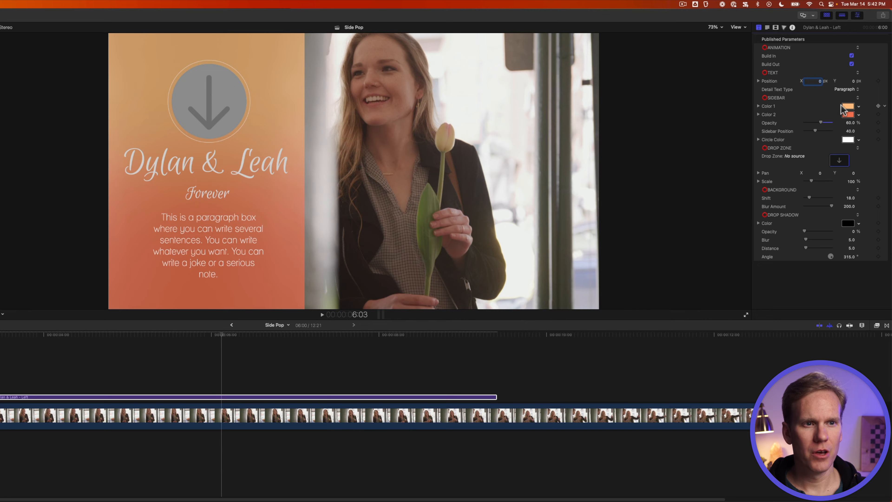
- Set the sidebar's Color 1 to the saved dark purple and Color 2 to the saved magenta-purple swatch
left_click(849, 108)
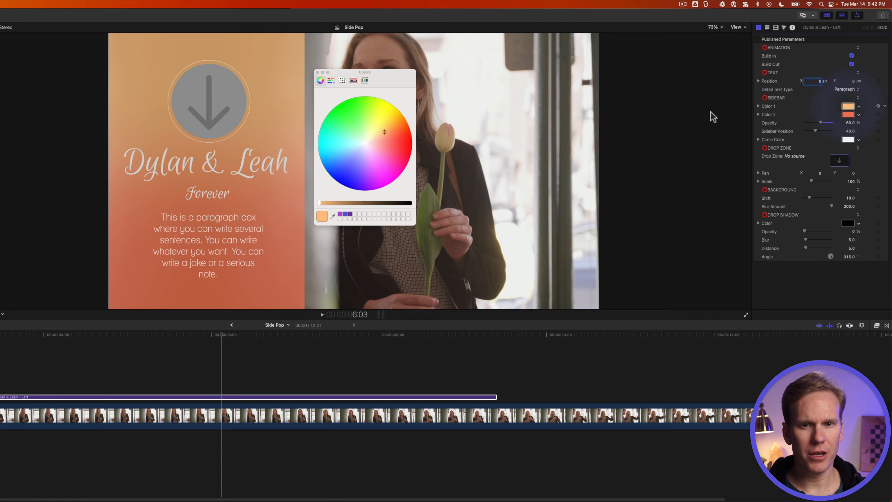
left_click_drag(393, 84, 710, 72)
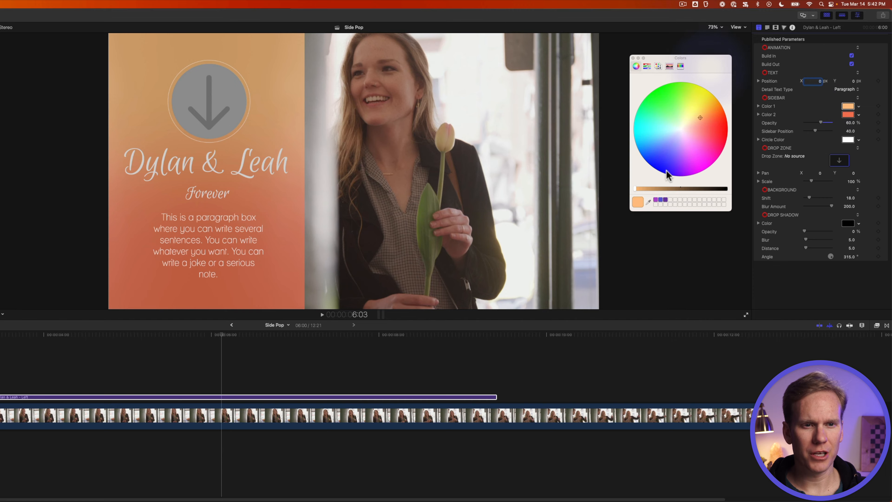
left_click(665, 200)
left_click(849, 114)
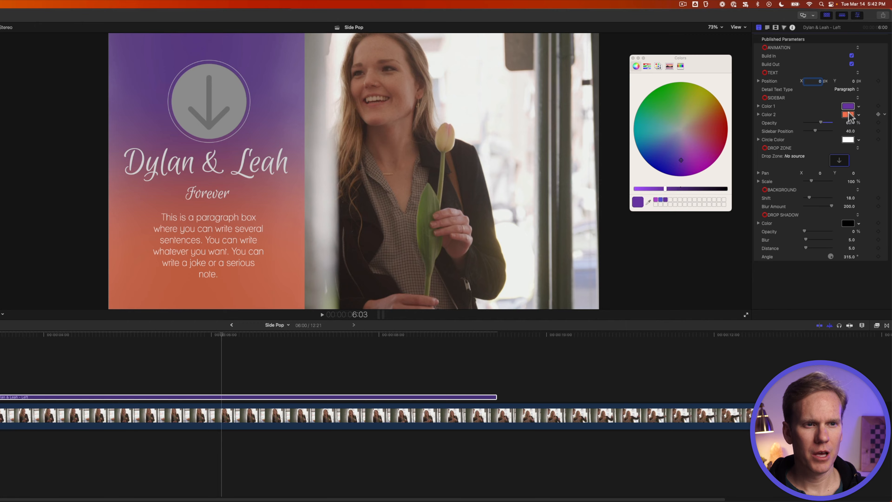
left_click(656, 200)
left_click(633, 58)
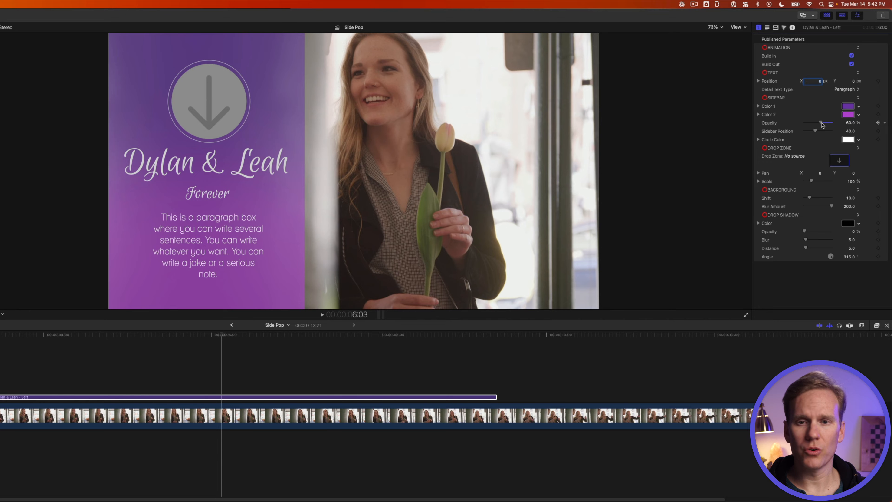
- Try a higher sidebar opacity and a lower sidebar position, and undo the adjustments
mouse_move(822, 124)
left_mouse_down()
mouse_move(802, 127)
mouse_move(843, 116)
mouse_move(838, 126)
left_mouse_up()
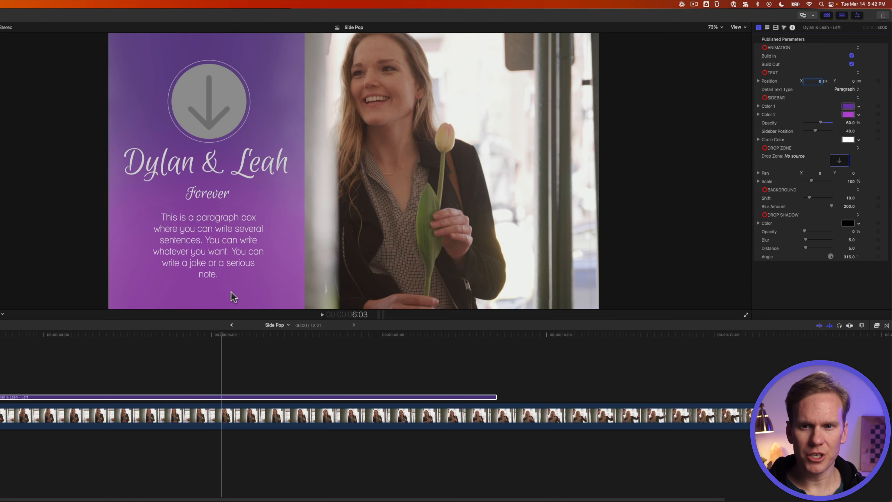
left_click_drag(816, 130, 810, 131)
key("super+z")
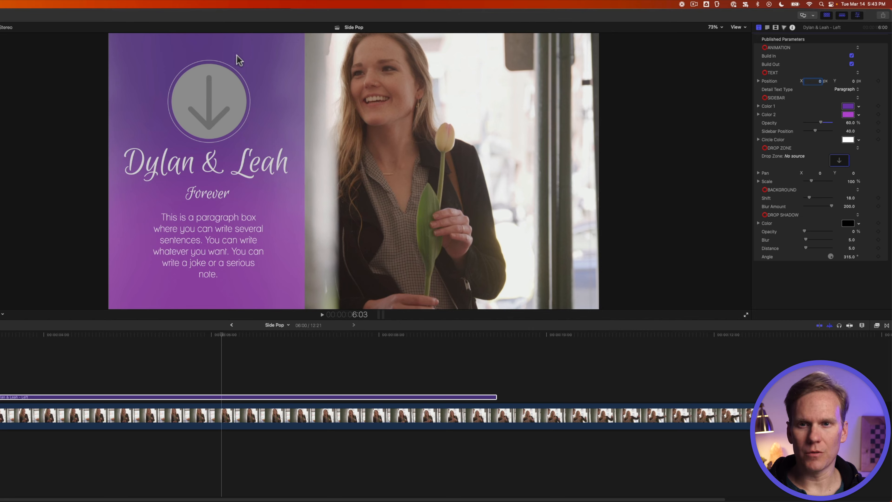
- Try a coral-pink circle color from the color wheel, undo it and close the color picker
left_click(848, 140)
left_click(790, 140)
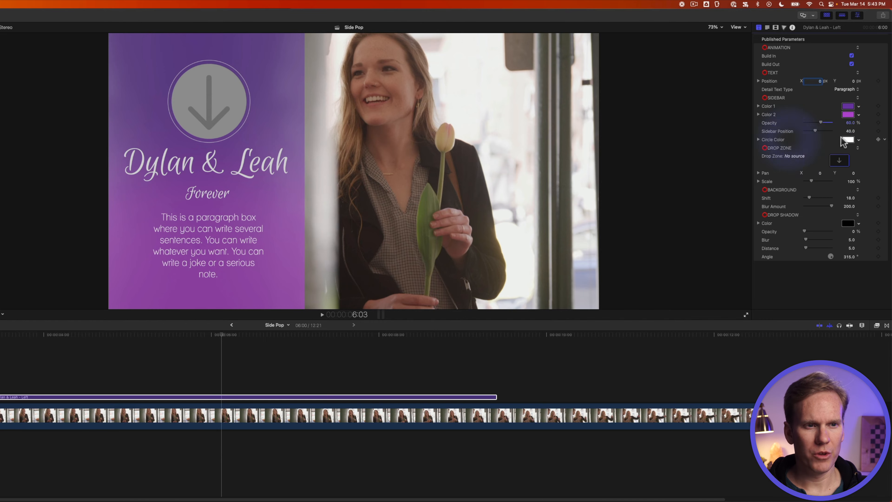
left_click(851, 140)
left_click_drag(659, 127, 672, 103)
left_click_drag(682, 163, 710, 135)
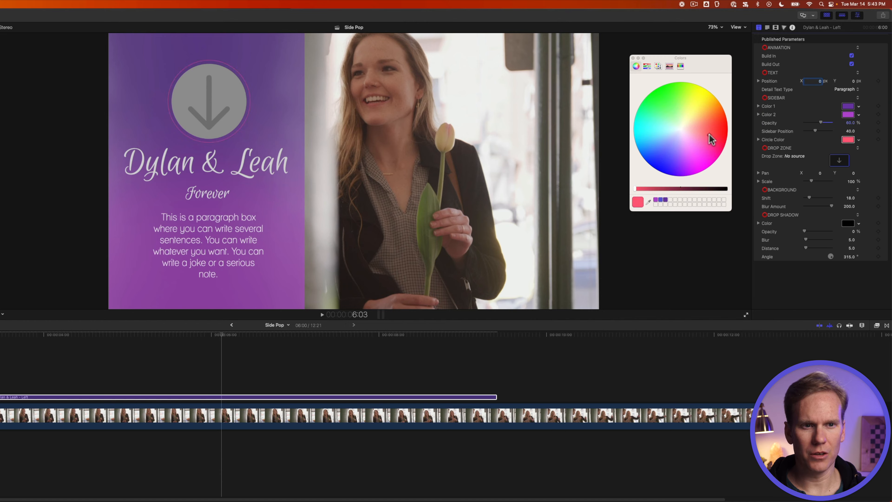
key("super+z")
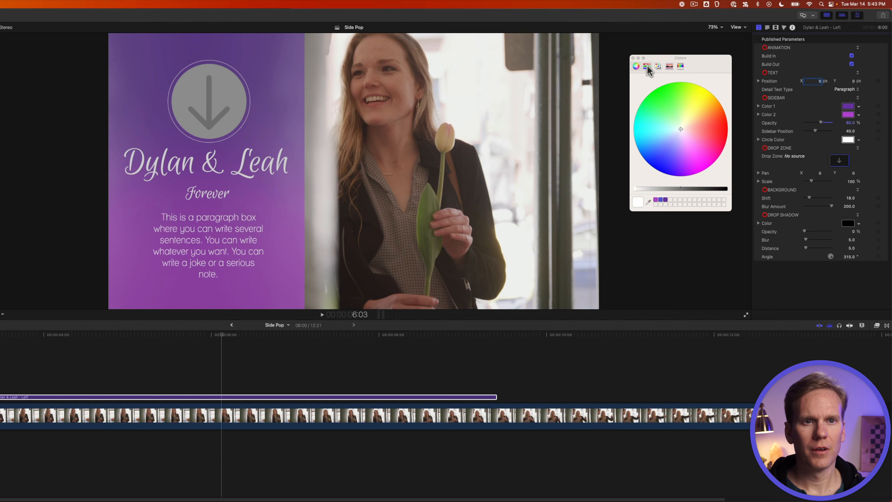
left_click(633, 58)
- Fill the title's drop zone with an early frame of the FILMPAC clip of the intimate young couple in an alleyway (FFAAF4759)
left_click(839, 161)
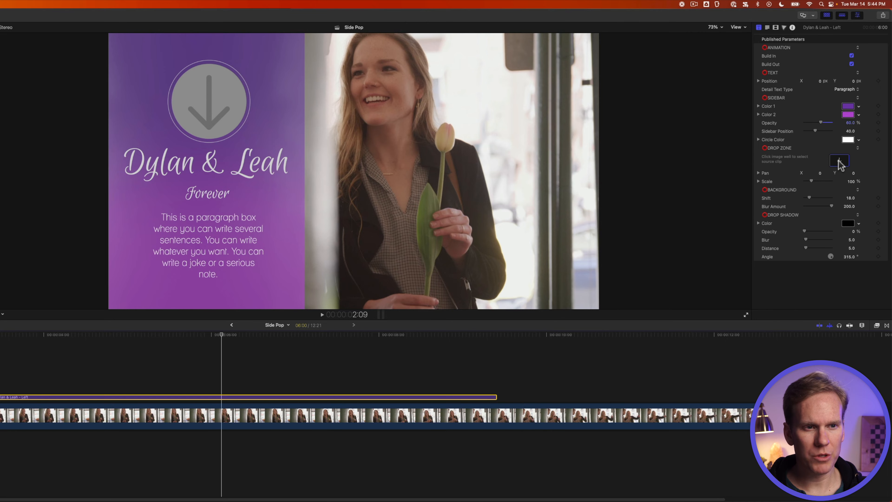
left_click(840, 162)
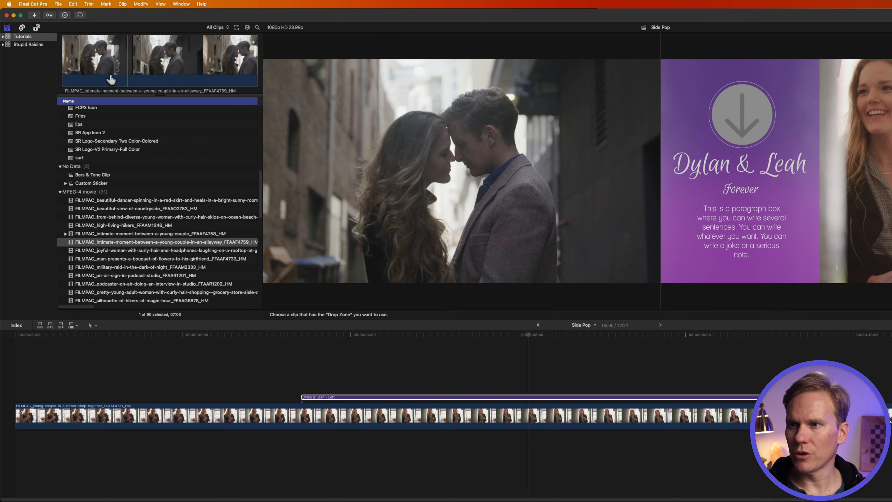
left_click(131, 243)
left_click(66, 242)
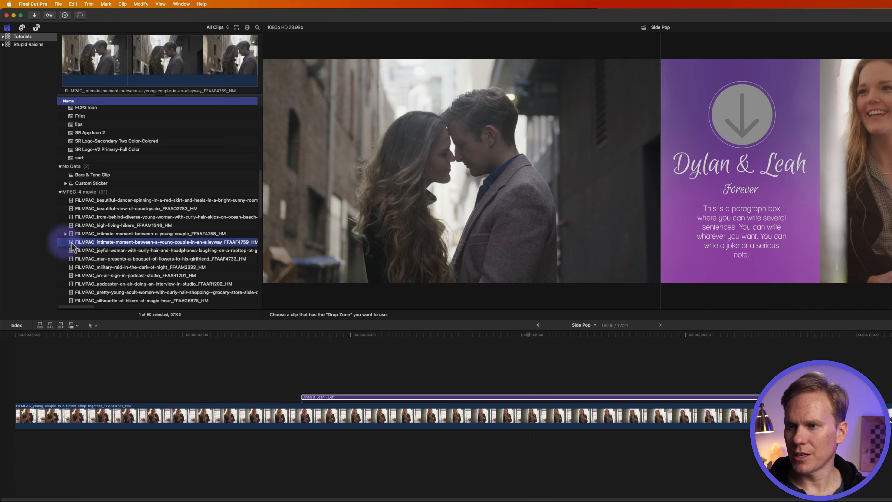
left_click(110, 45)
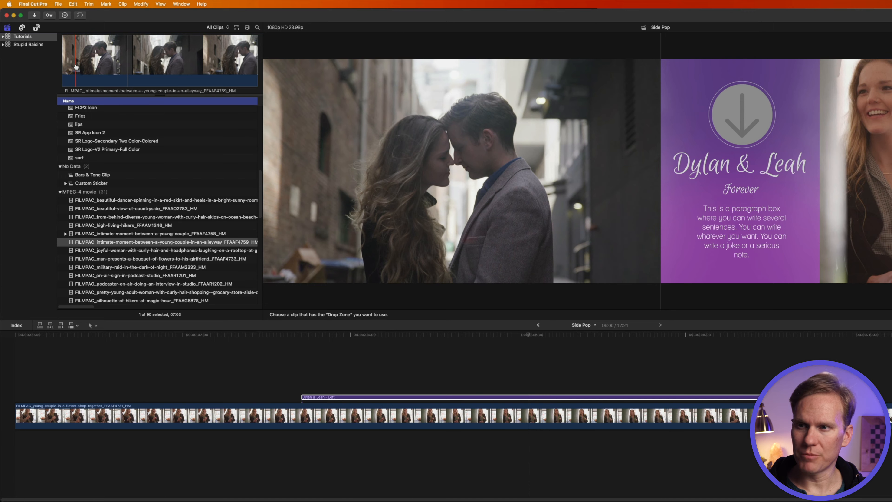
left_click(78, 68)
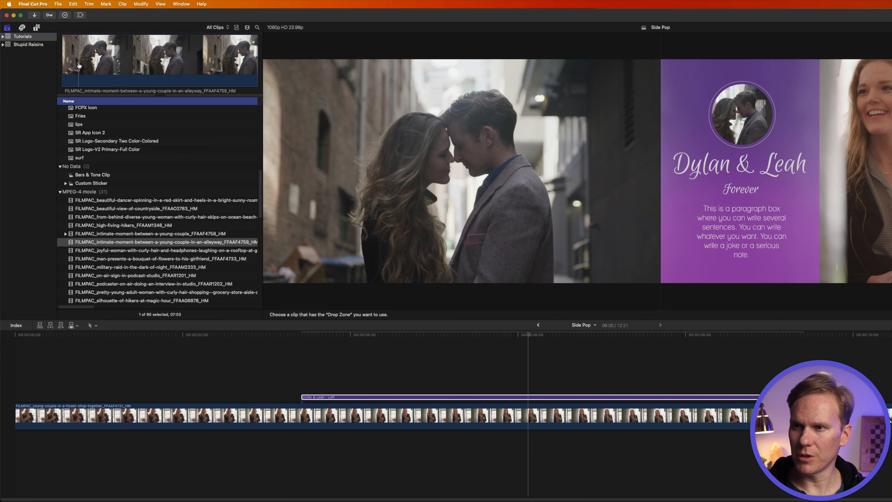
key("Return")
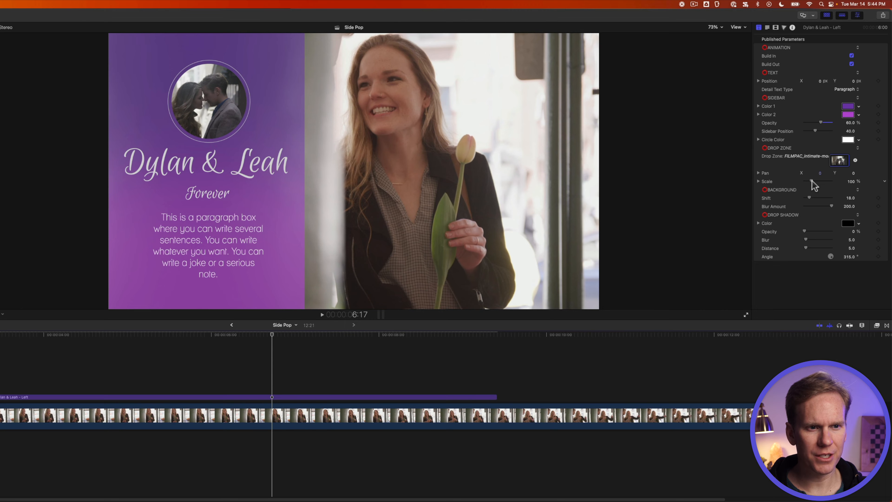
- Set the drop zone image's scale to 158% and its pan to X 12.3, Y -9.2, and play back the title
left_click_drag(812, 180, 850, 174)
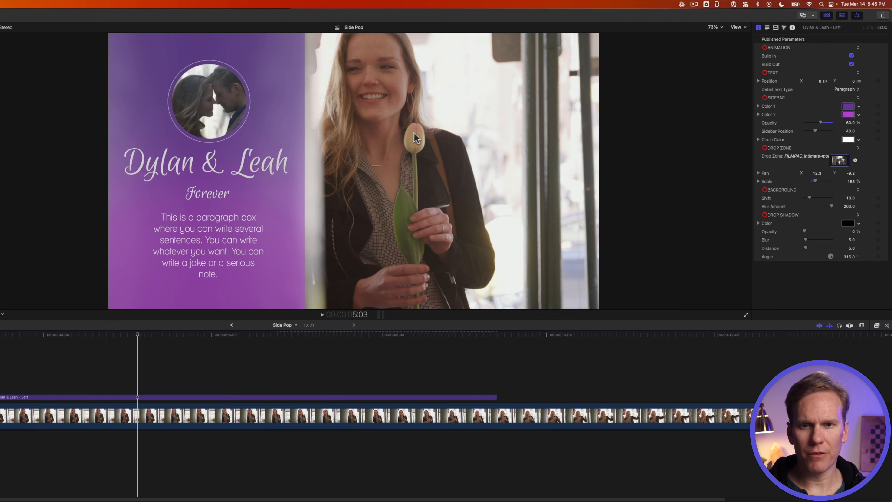
left_click(179, 418)
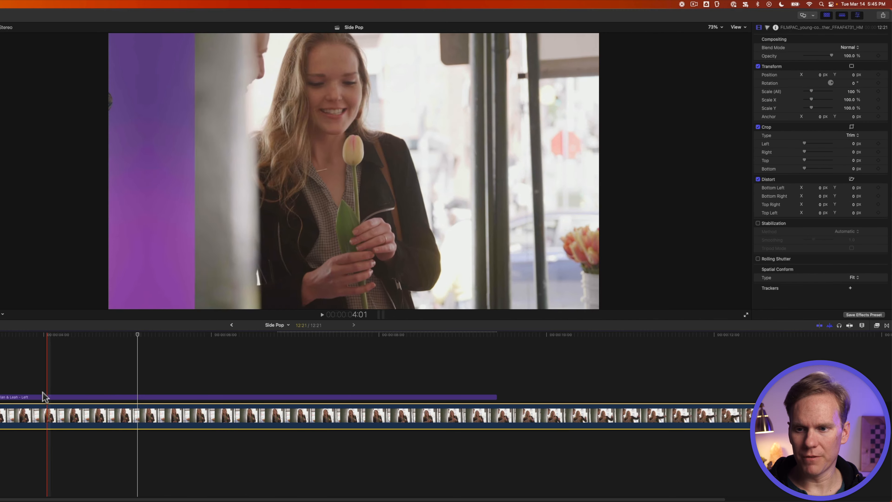
key("space")
key("space")
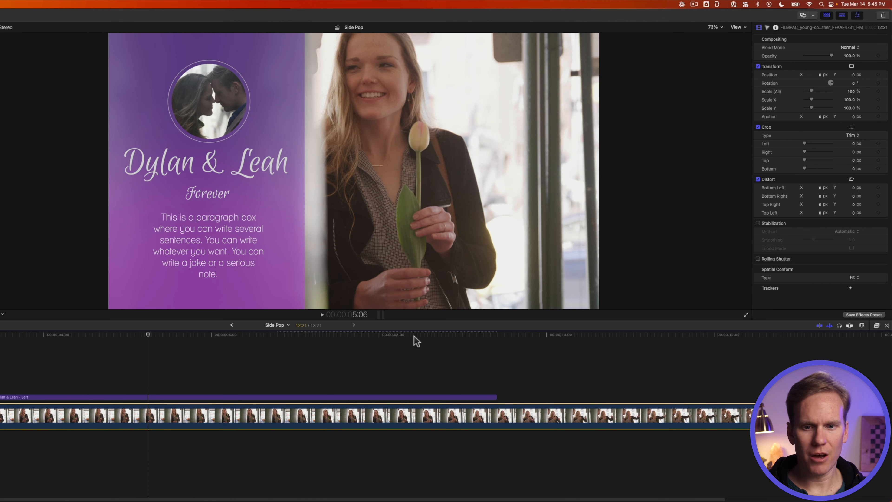
- Set the title's background shift to 32 and reduce the sidebar opacity to 0%
left_click(205, 397)
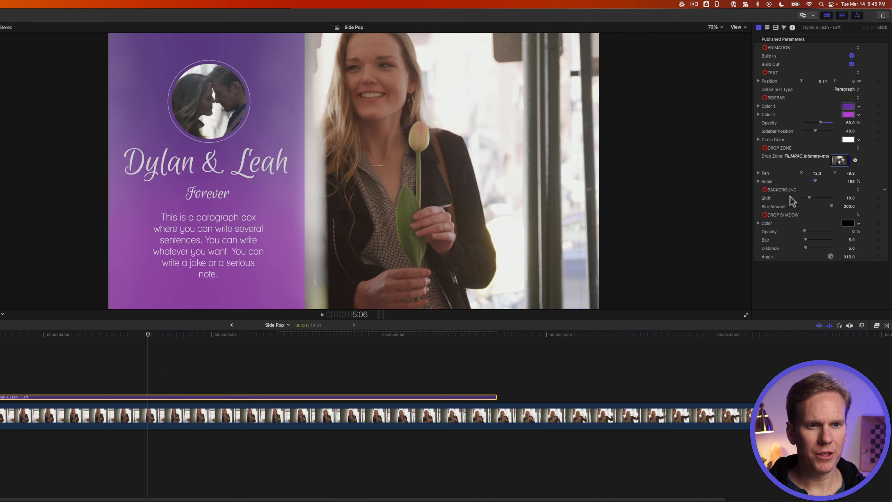
left_click_drag(809, 196, 813, 194)
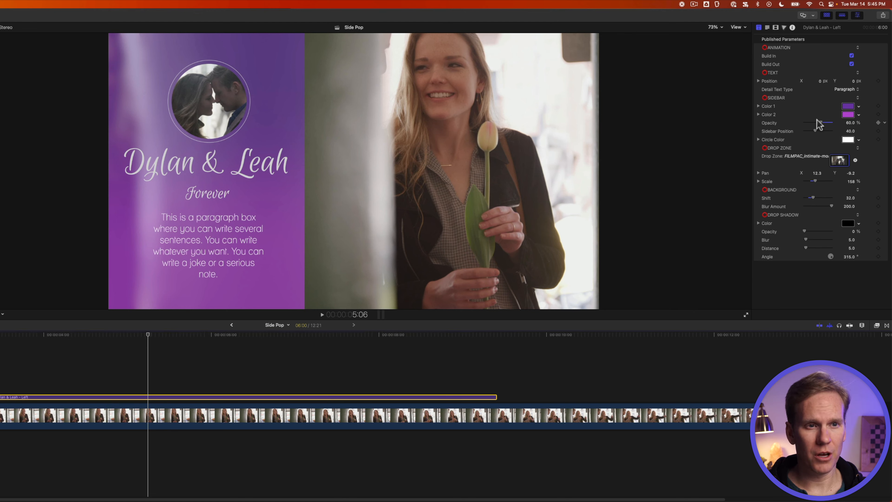
left_click_drag(820, 125, 804, 124)
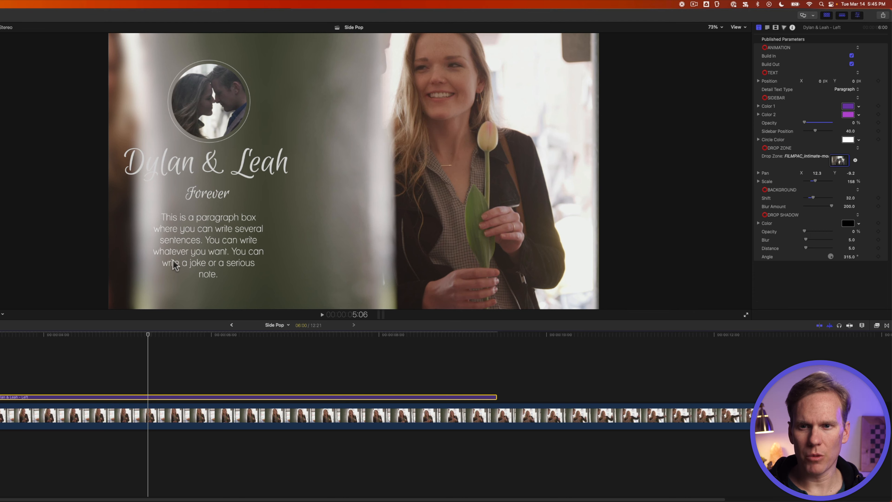
- Set the background blur amount to 250 and restore the sidebar opacity to 60%
left_click(772, 207)
left_click_drag(832, 207, 862, 203)
left_click(851, 206)
type("25")
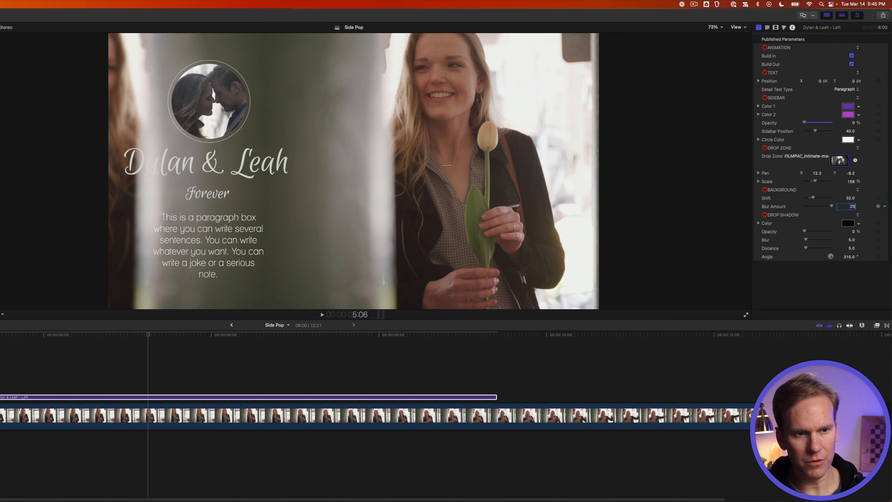
type("0")
key("Return")
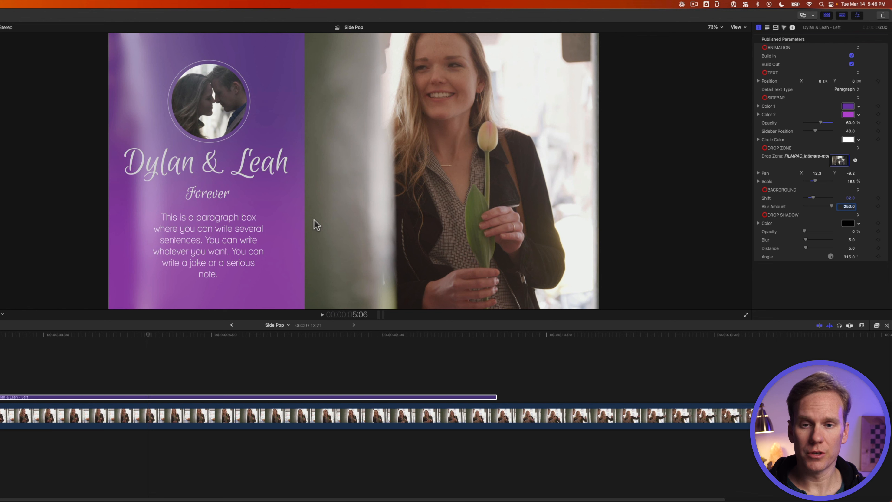
- Set the drop shadow's opacity to 100%, blur to 100 and distance to 28, and play back the title
mouse_move(806, 231)
left_mouse_down()
mouse_move(832, 231)
mouse_move(808, 249)
left_mouse_up()
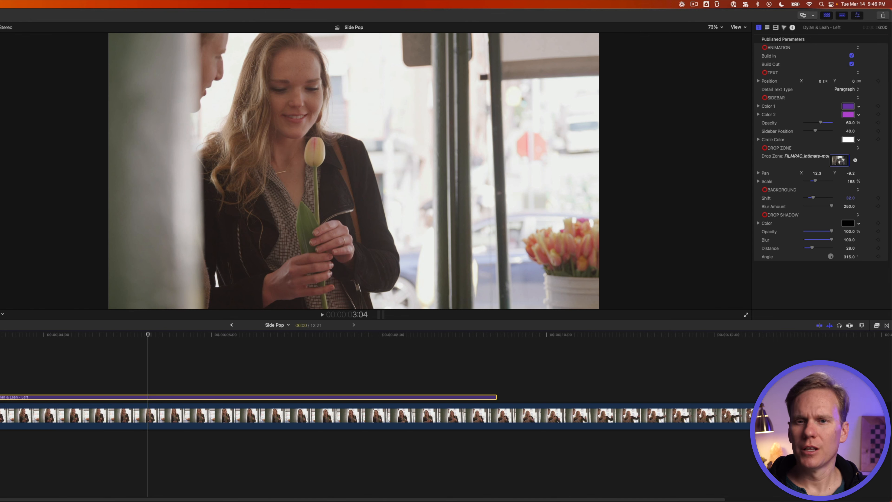
key("space")
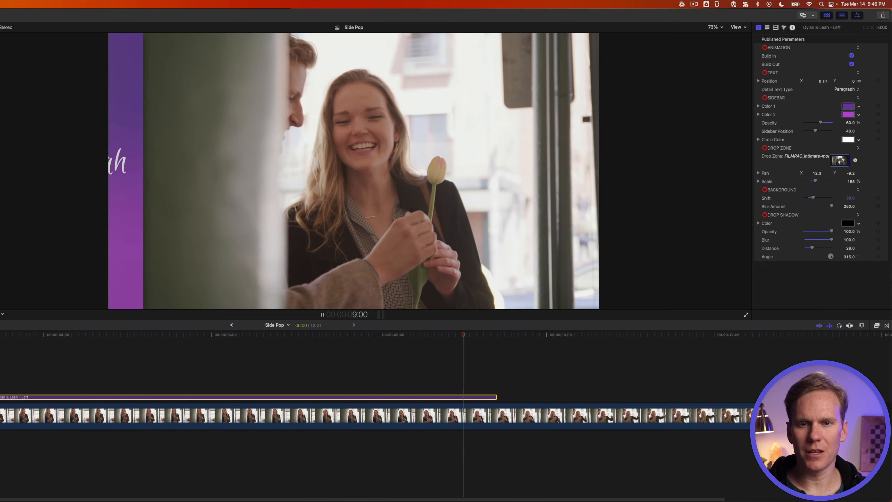
key("space")
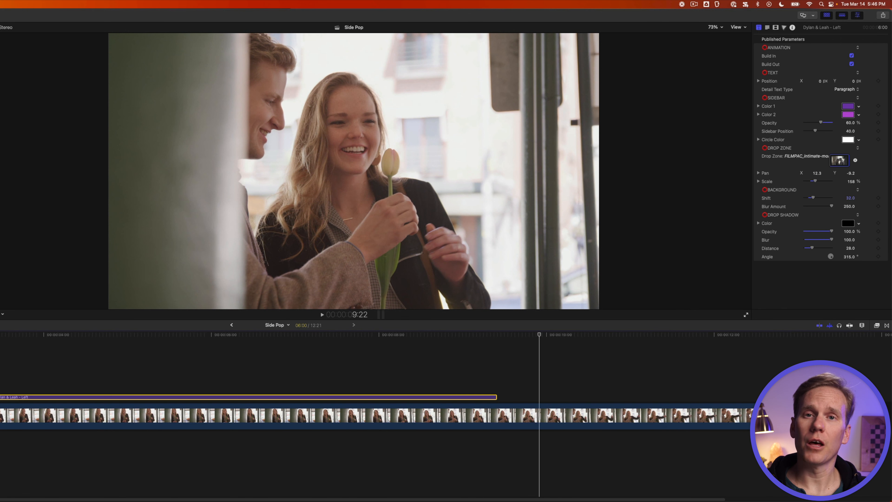